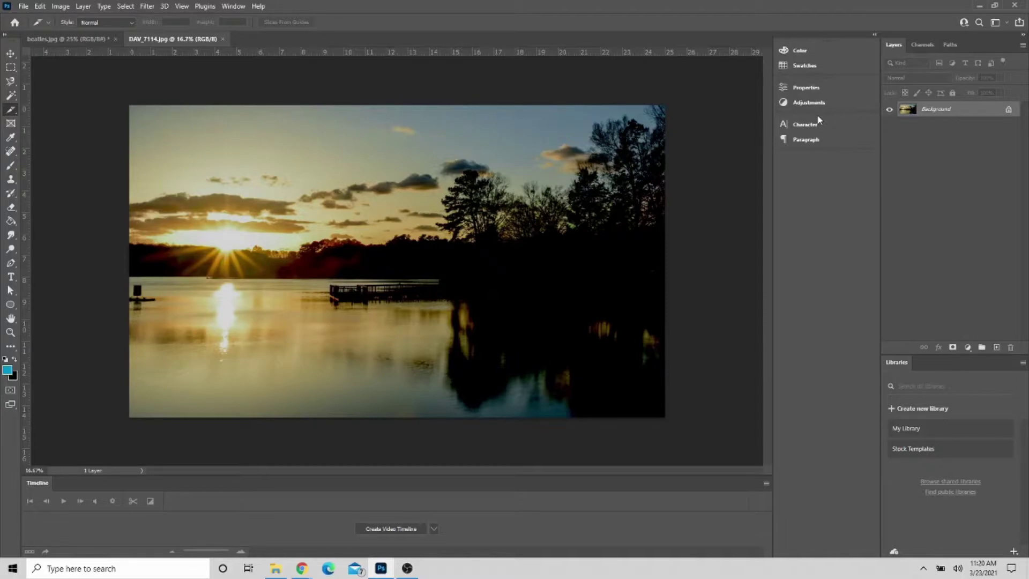
Switch to the beatles.jpg panorama document.
click(74, 40)
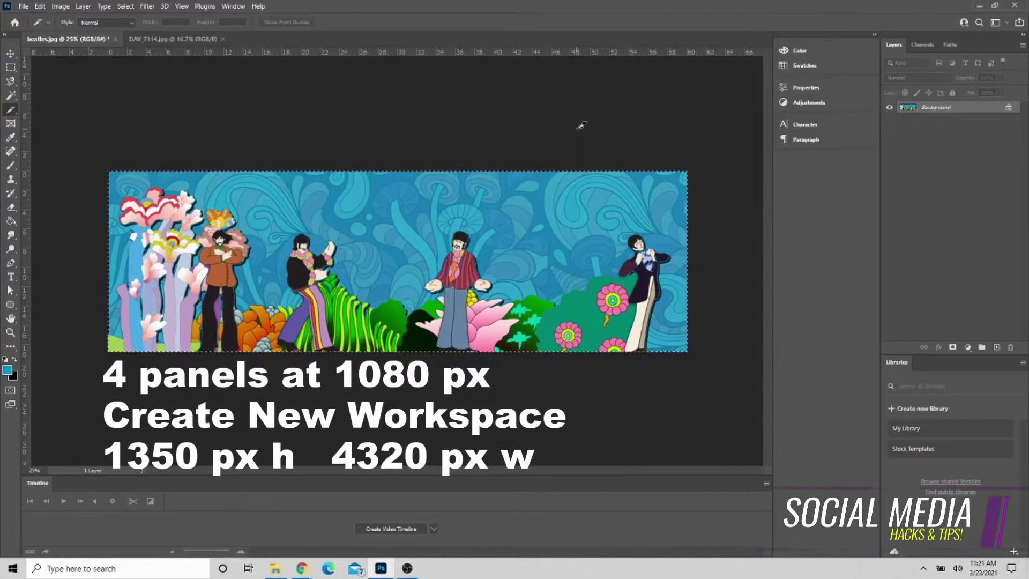
Create a blank Untitled-1 document 4320 × 1350 px at 75 pixels/inch.
key(ctrl+n)
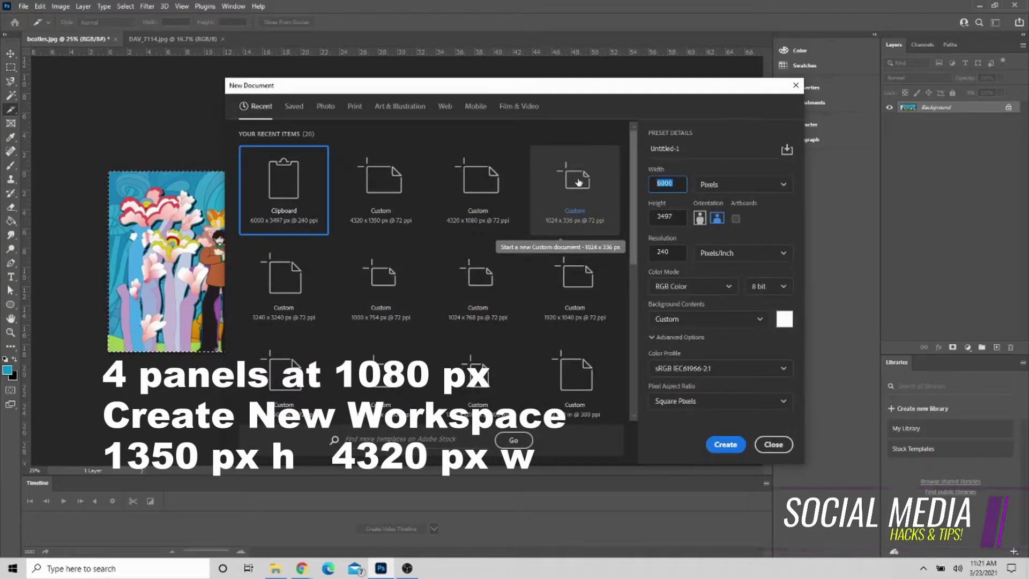
text(4320)
key(Tab)
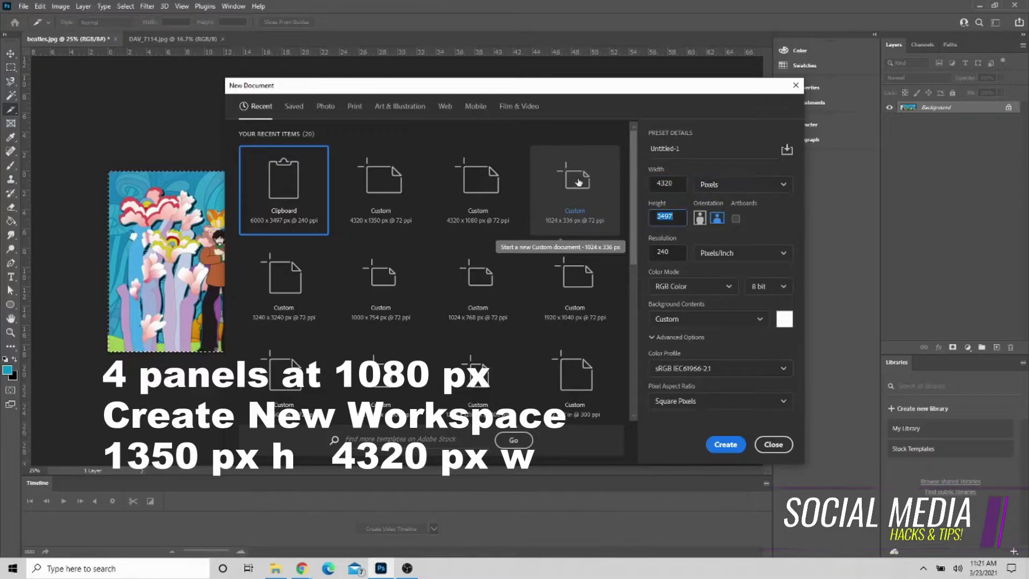
text(1080)
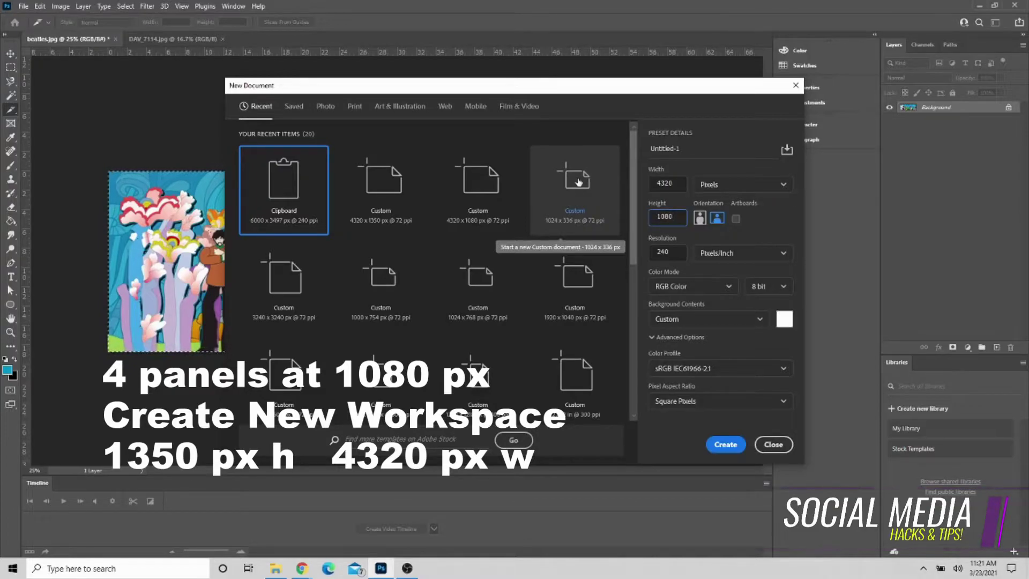
key(BackSpace)
key(BackSpace)
key(BackSpace)
text(350)
key(Tab)
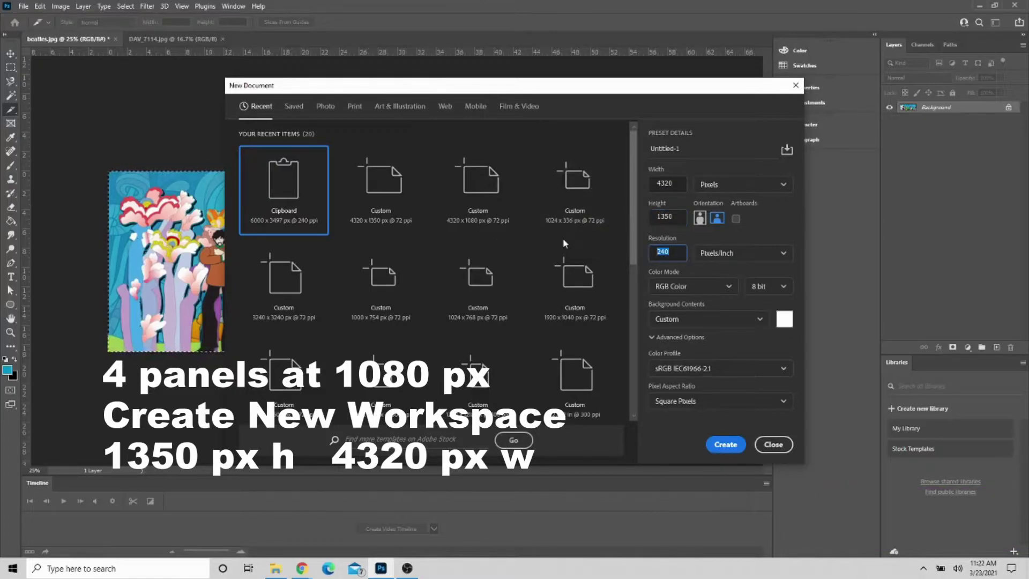
text(75)
click(730, 444)
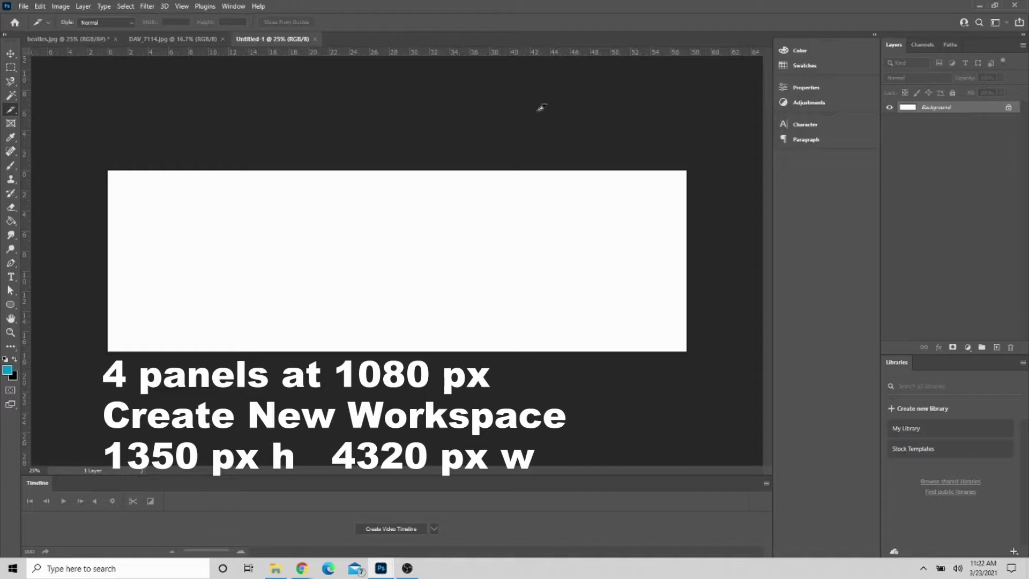
Paste the whole DAV_7114.jpg sunset into Untitled-1 and drag it up so sun and lake show.
click(165, 39)
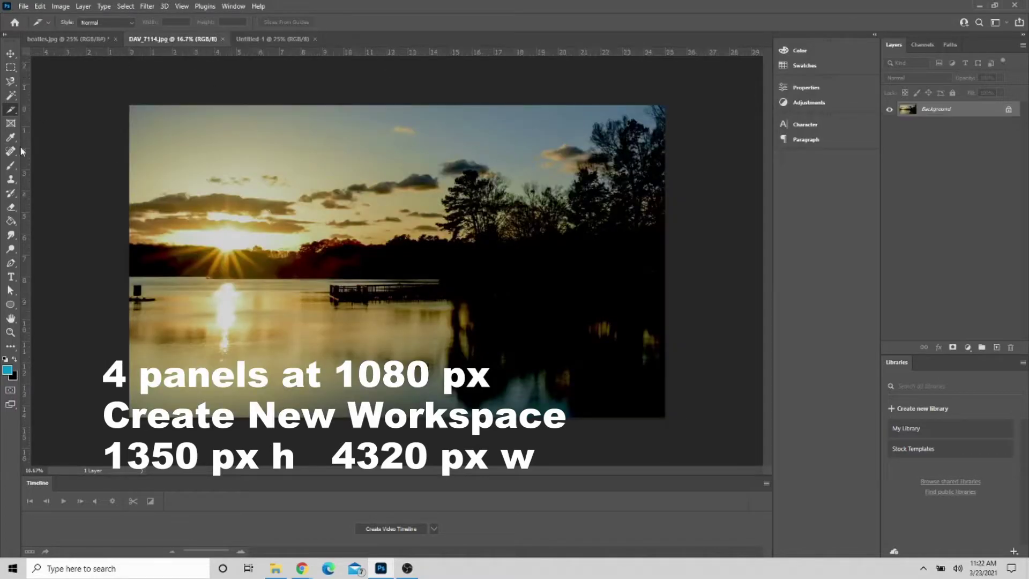
click(9, 70)
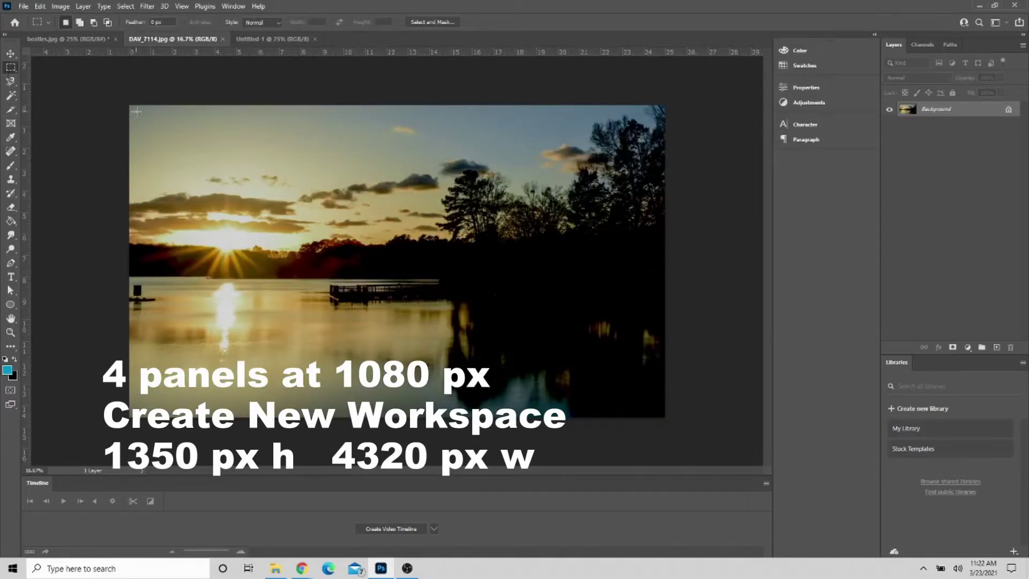
key(ctrl+a)
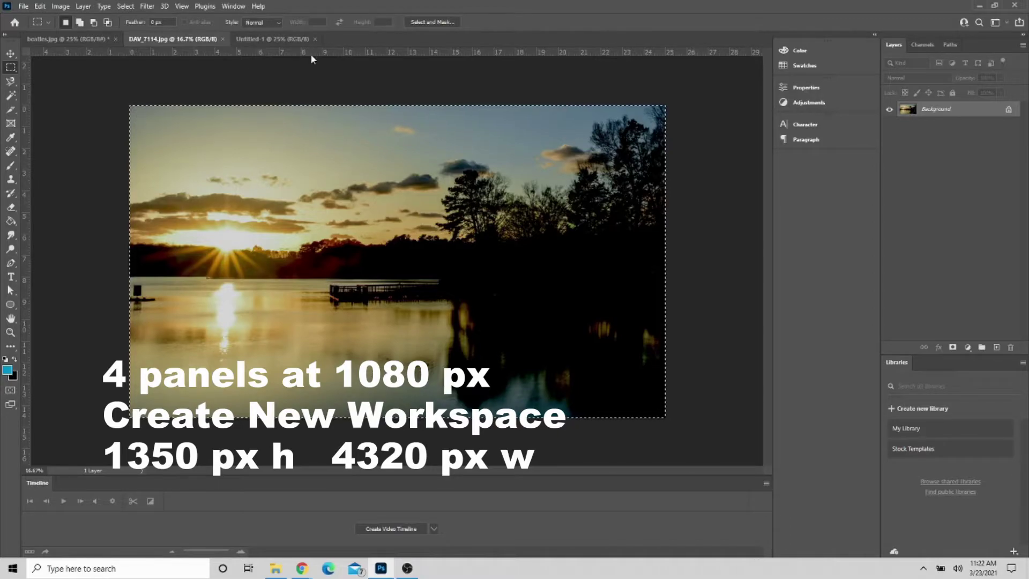
click(265, 40)
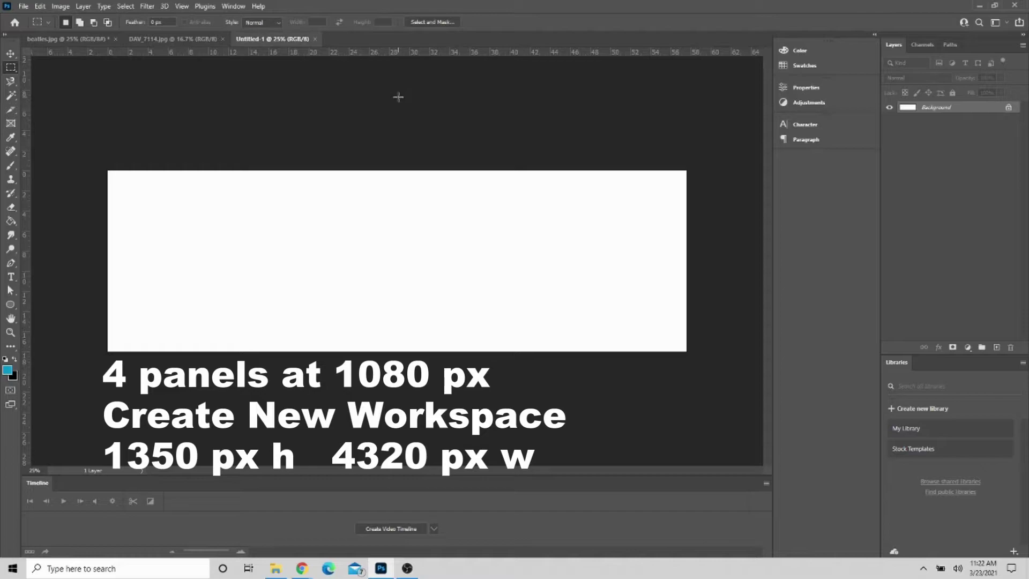
key(ctrl+v)
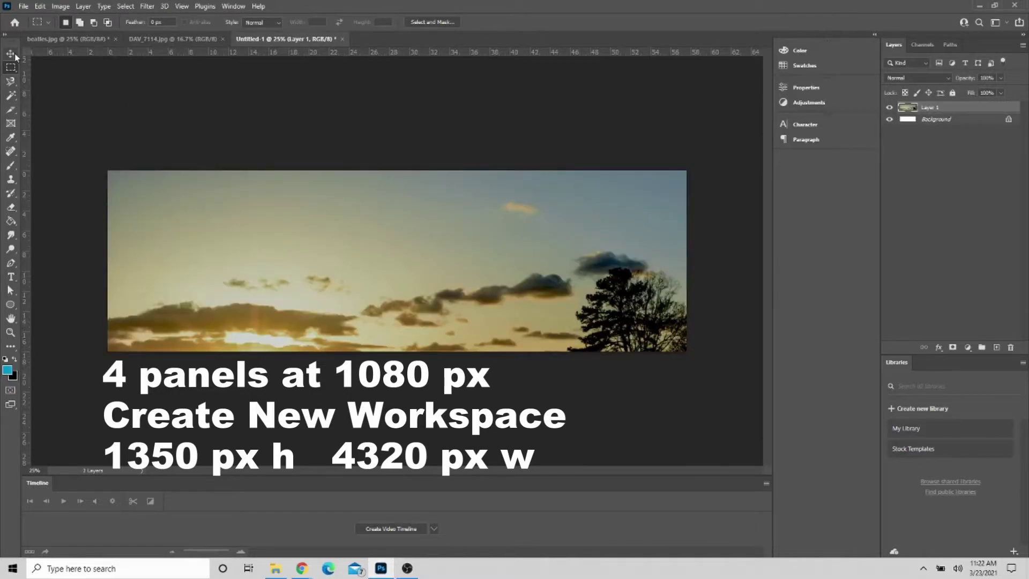
click(12, 54)
drag(448, 303, 433, 147)
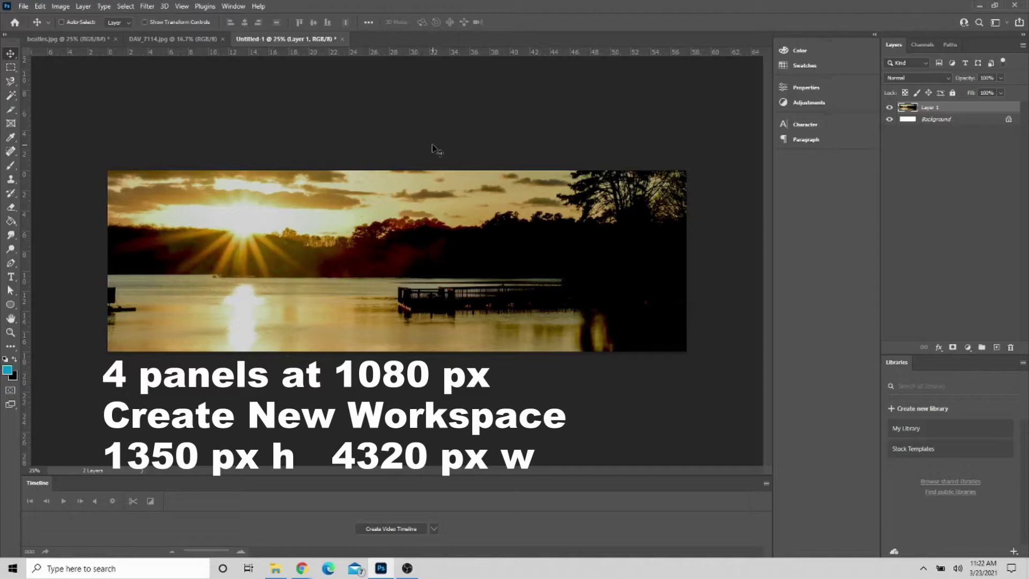
Copy the beatles.jpg artwork into Untitled-1 as Layer 2, hiding the sunset Layer 1.
click(100, 39)
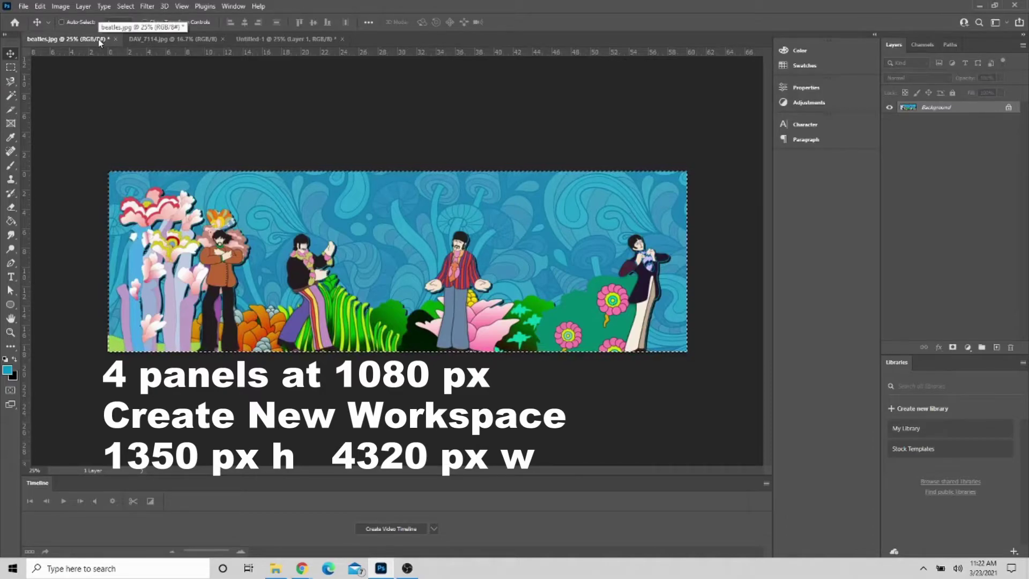
key(ctrl)
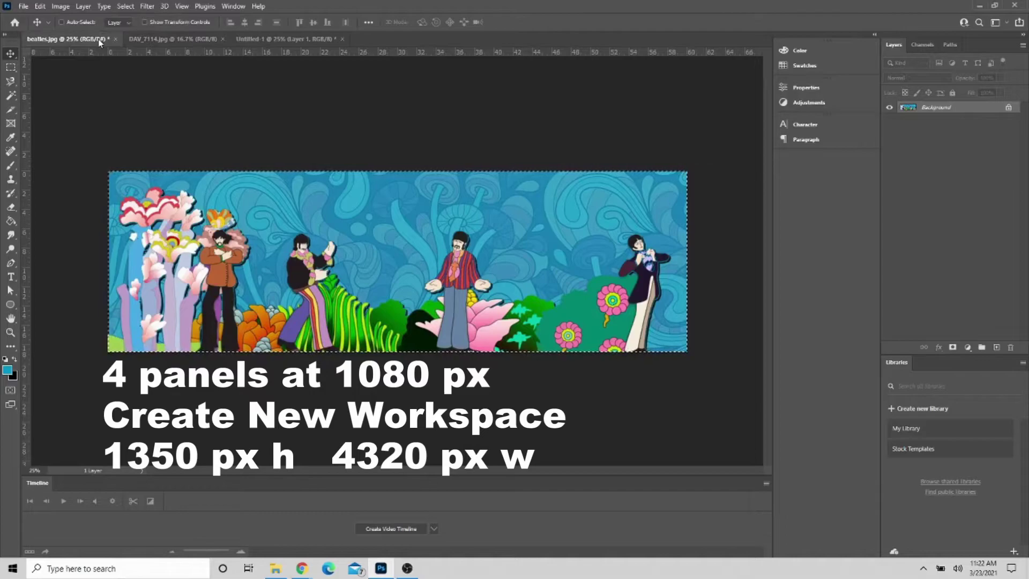
click(276, 39)
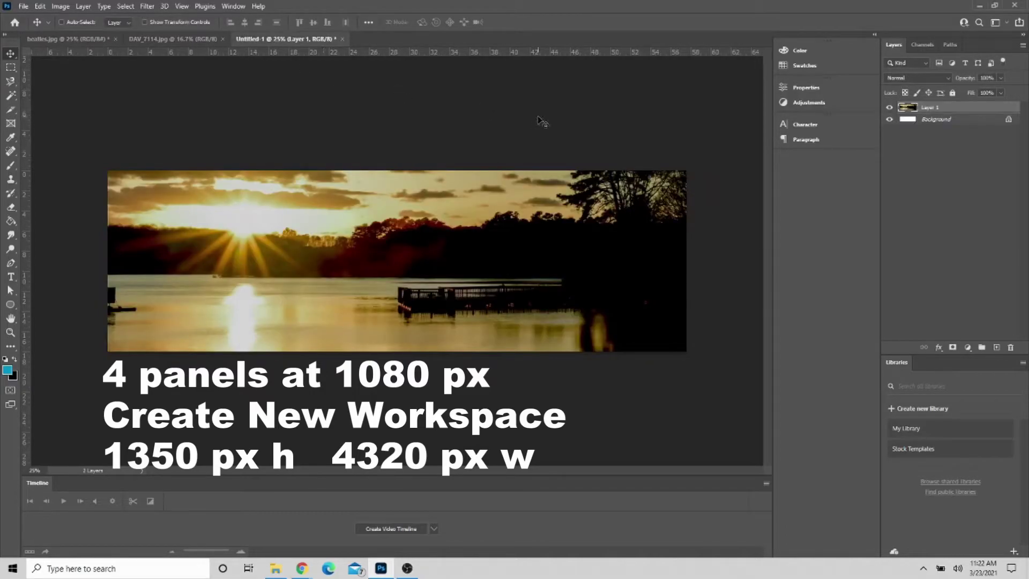
click(889, 107)
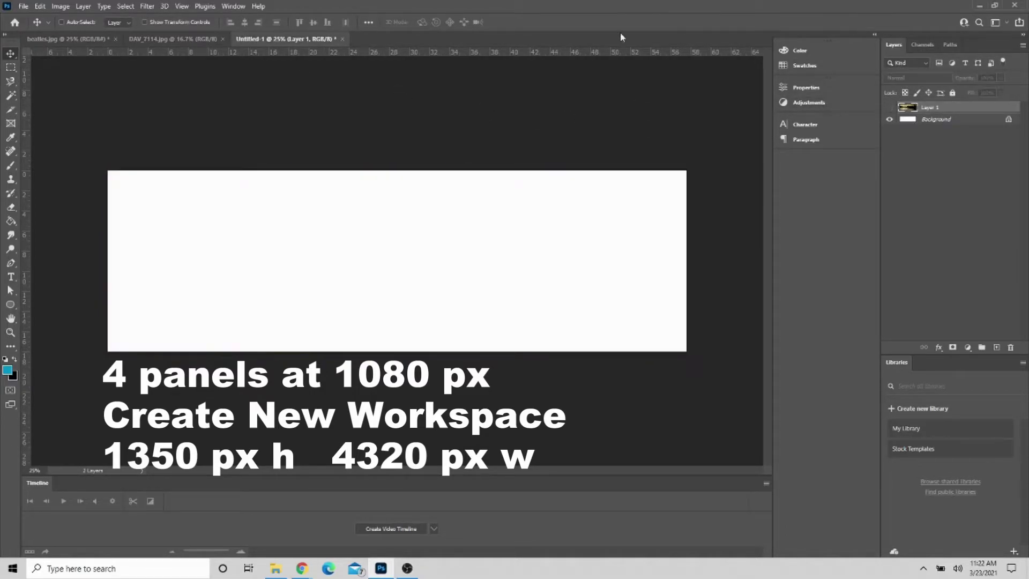
key(ctrl+v)
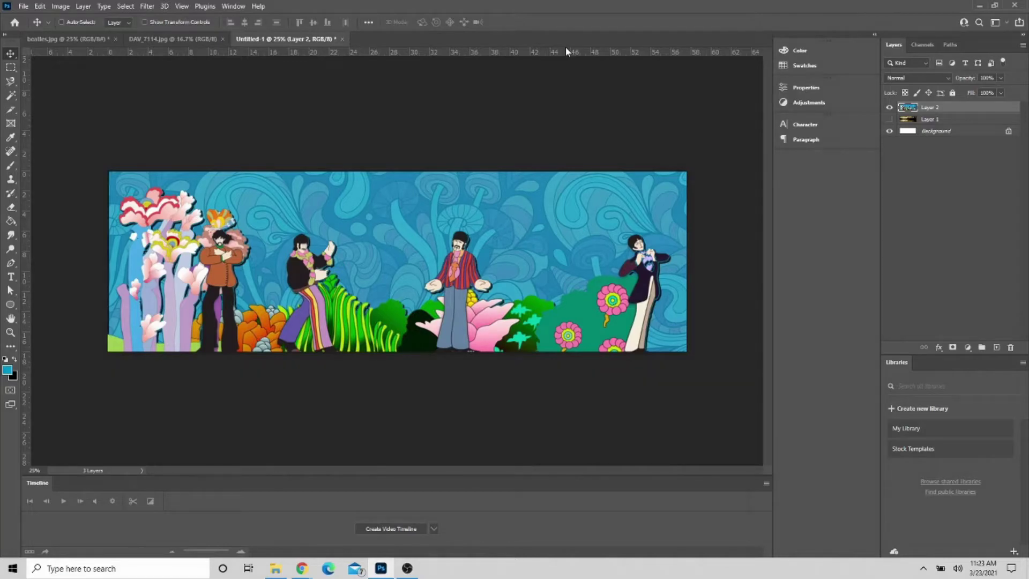
Add a New Guide Layout with 4 columns and no row guides.
click(182, 7)
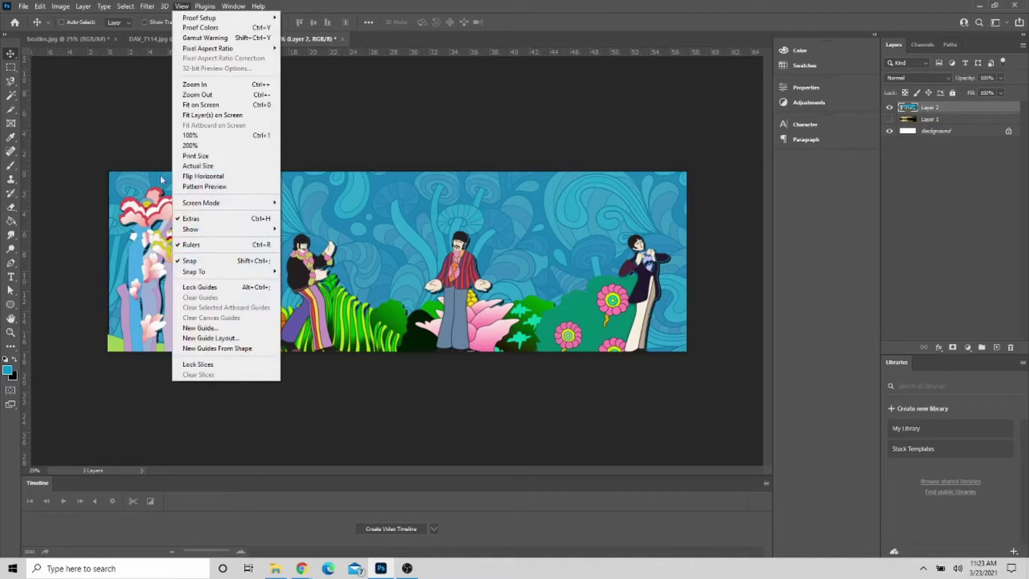
click(233, 340)
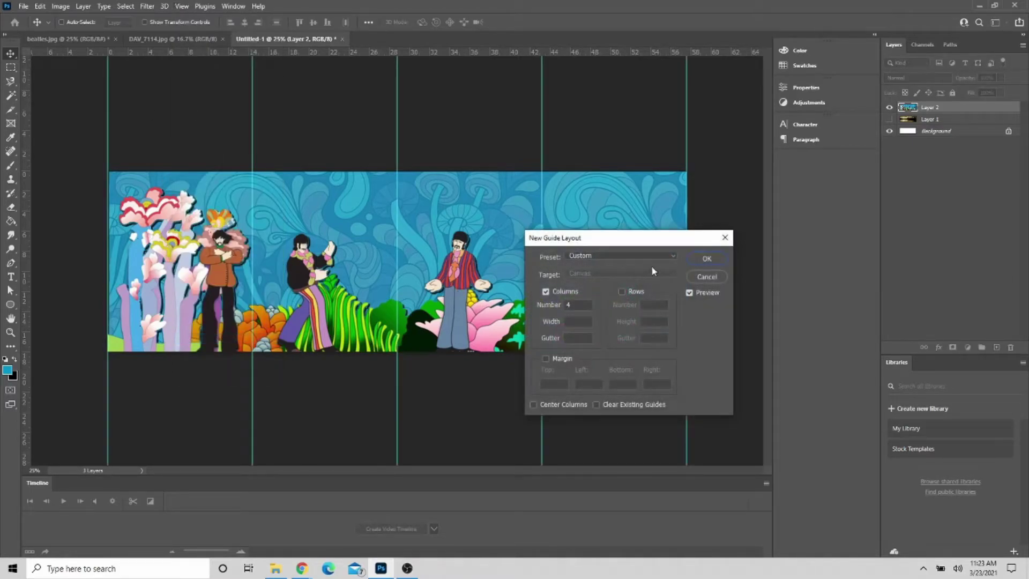
click(623, 292)
click(622, 291)
drag(629, 243, 559, 350)
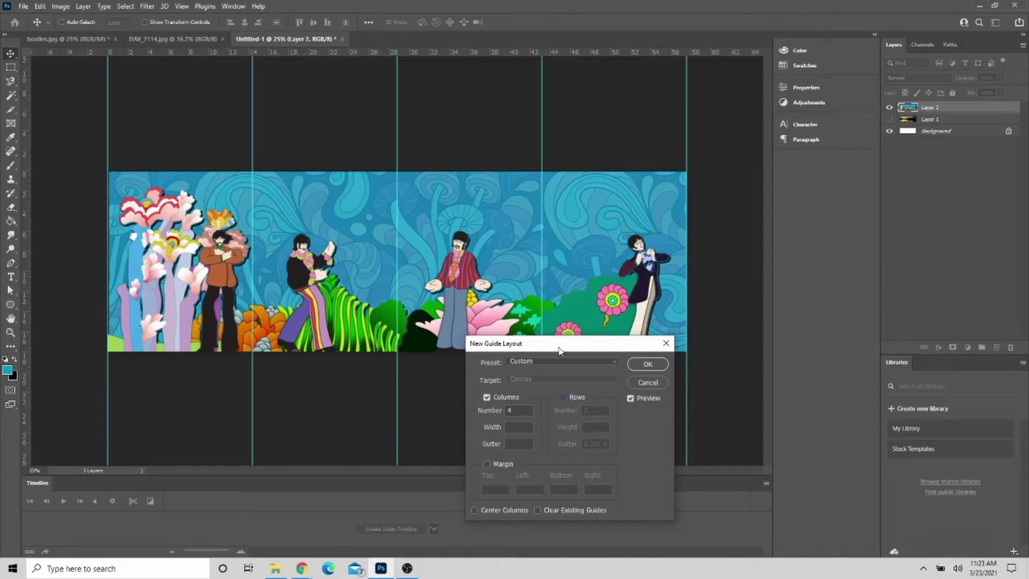
click(648, 364)
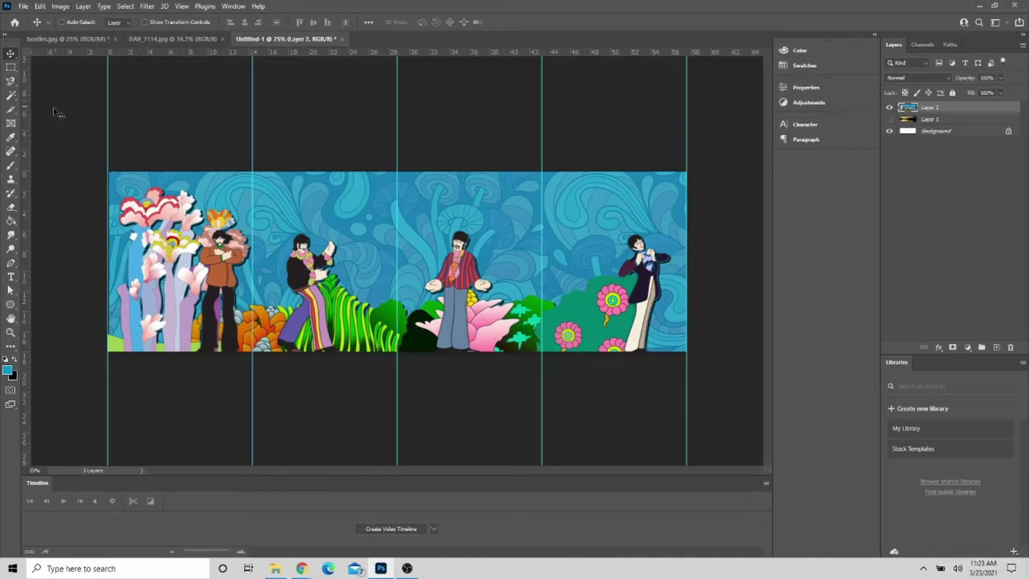
Choose the Slice Tool and generate slices 01–04 from the column guides.
click(15, 109)
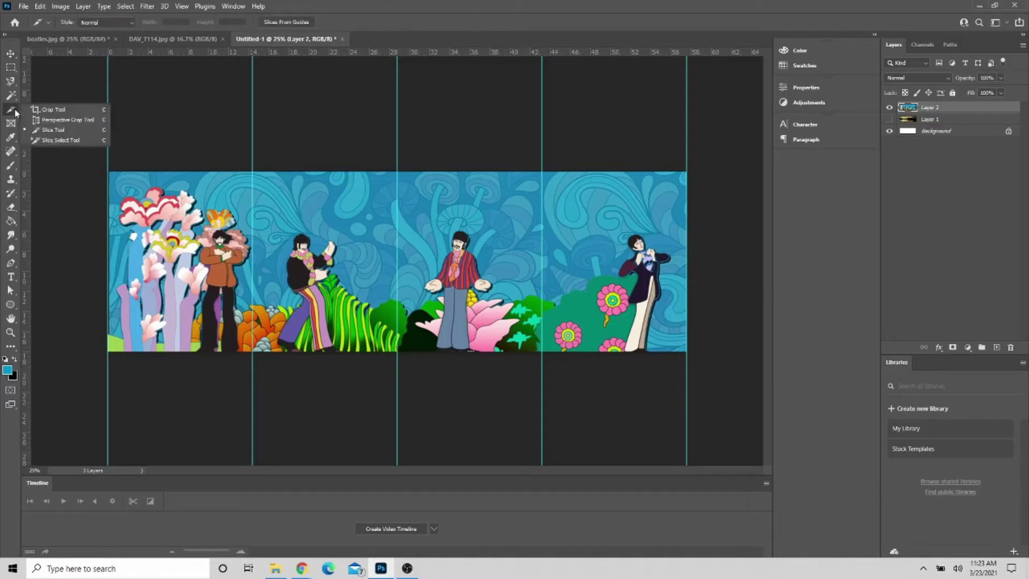
click(60, 129)
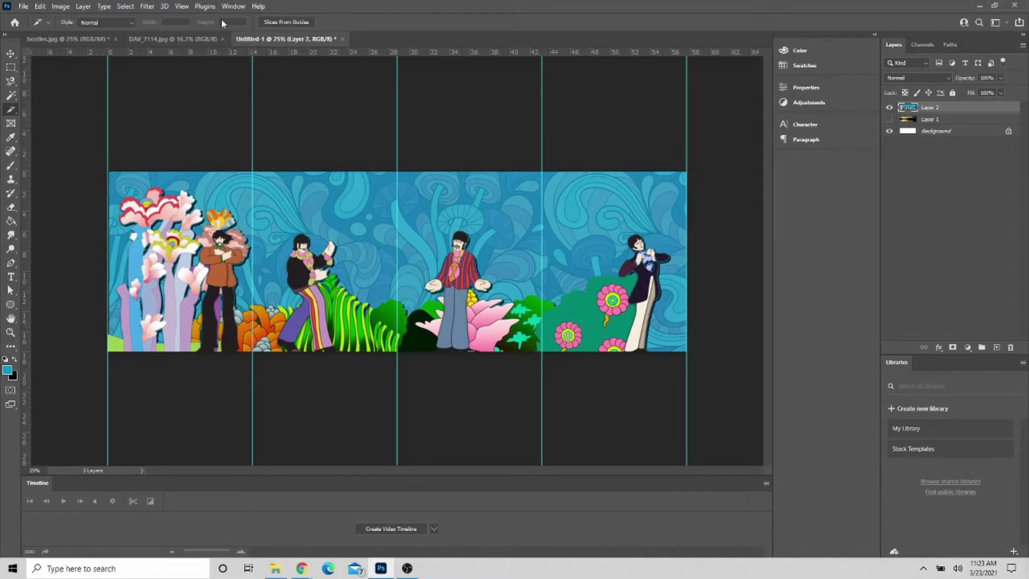
click(289, 23)
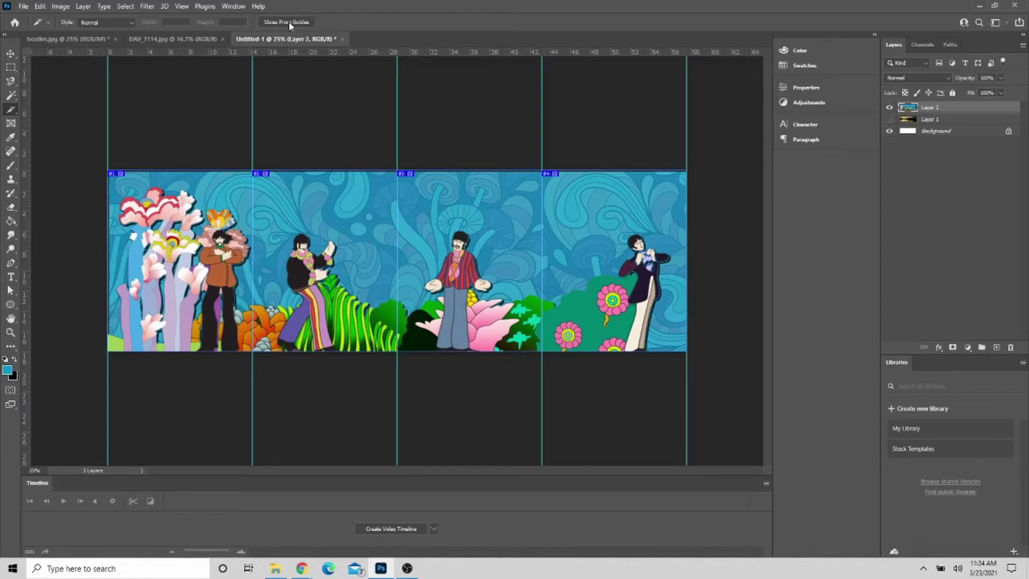
Open Save for Web (Legacy), zoom the preview out, and pick the JPEG High preset.
click(23, 7)
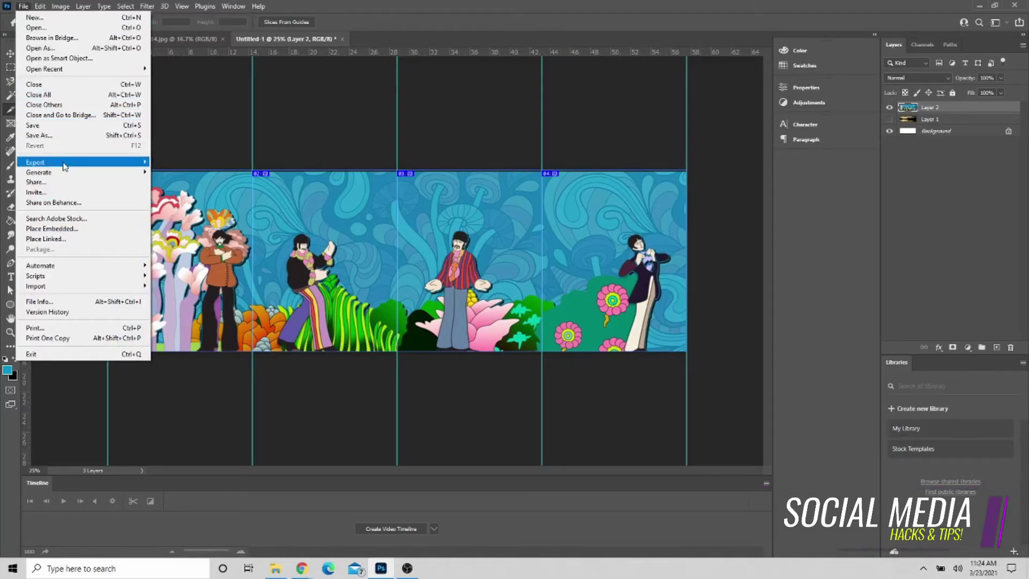
mouse_move(63, 164)
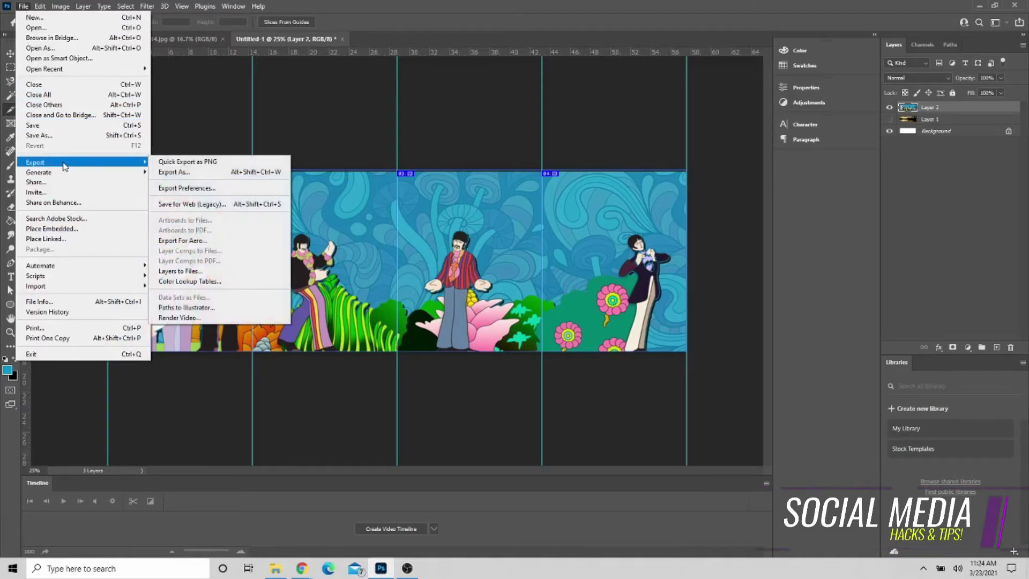
click(230, 204)
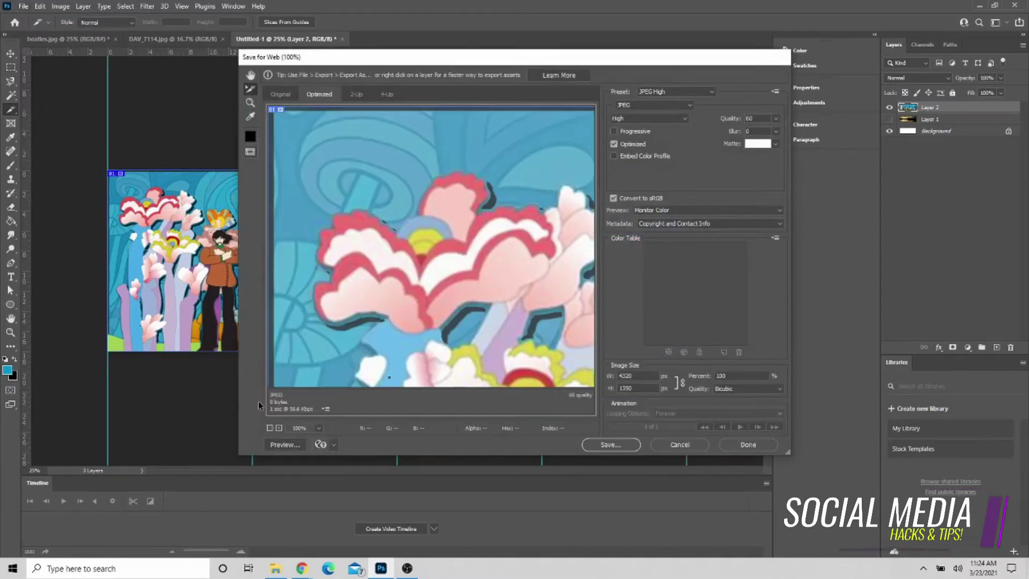
click(269, 428)
click(269, 428)
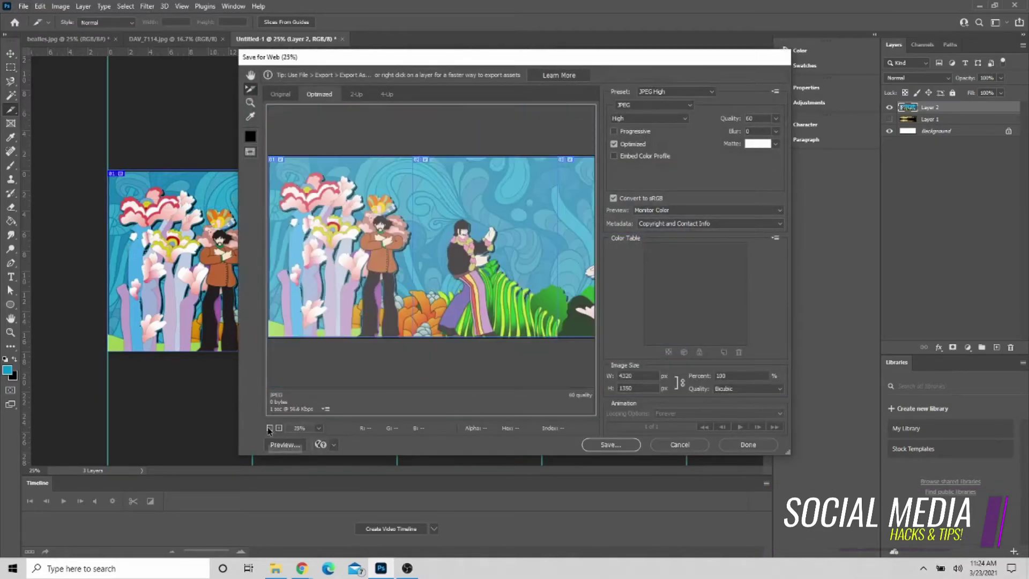
click(269, 428)
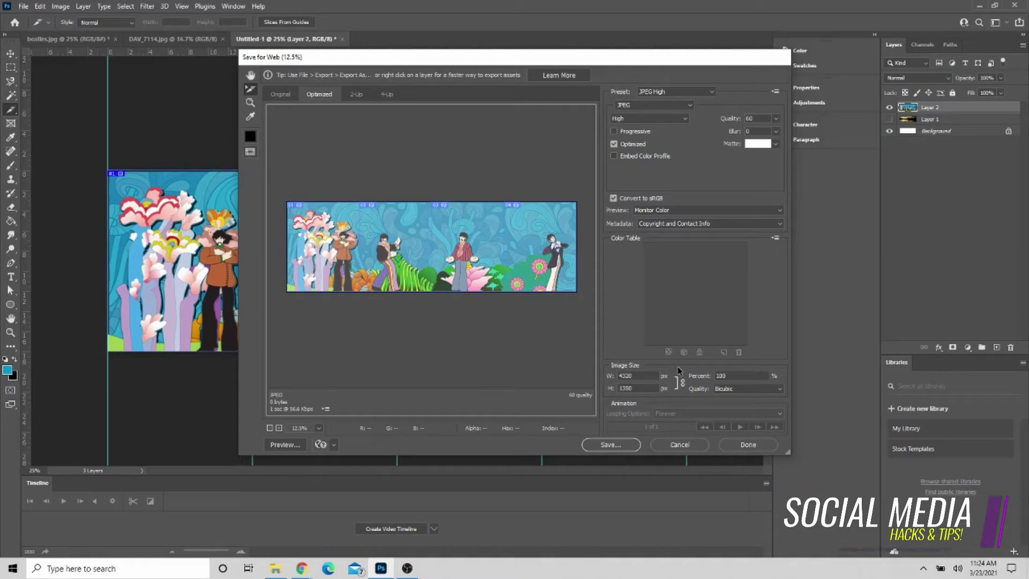
click(711, 91)
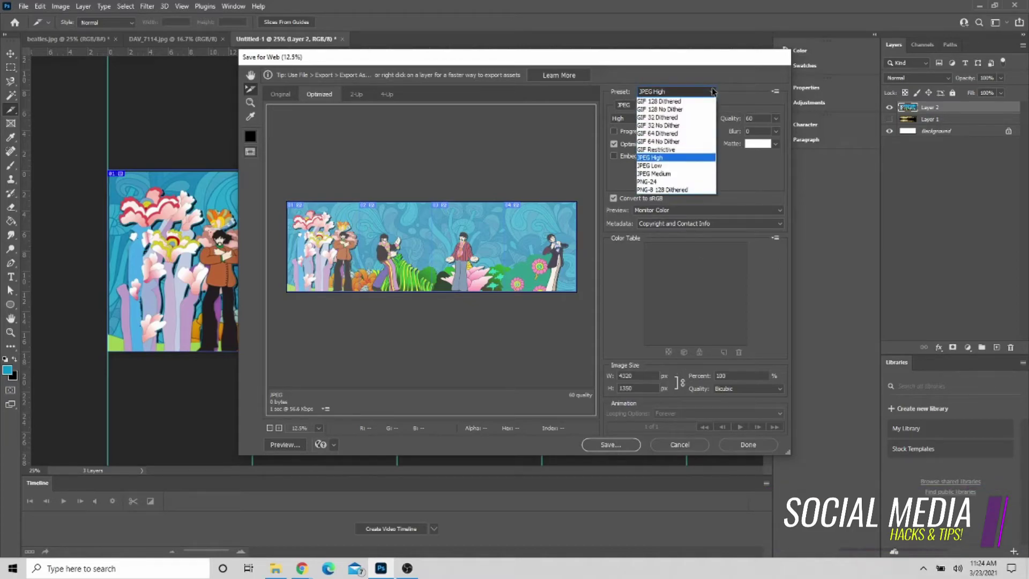
click(674, 158)
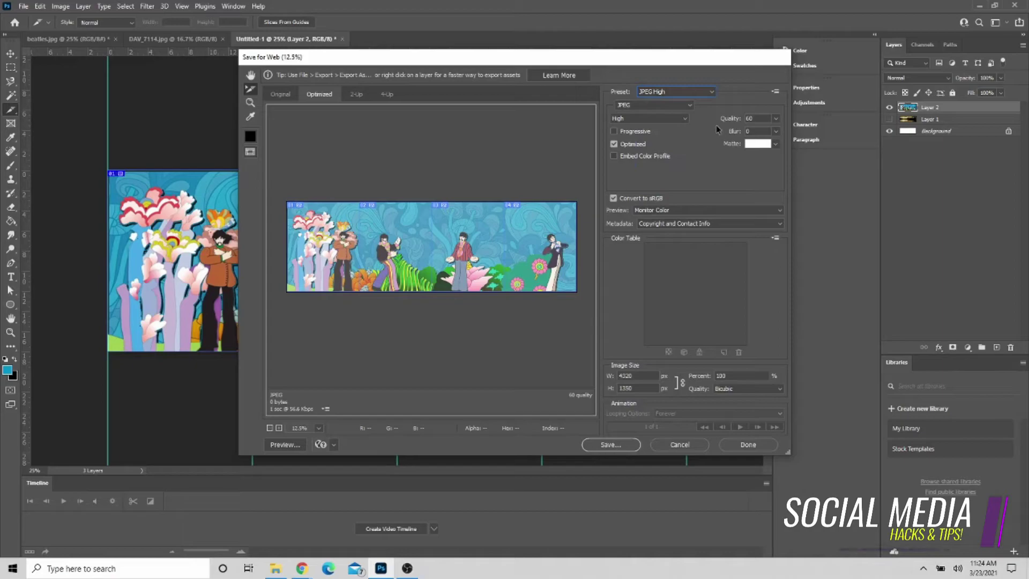
Save the optimized slices as boa in the images folder.
click(619, 443)
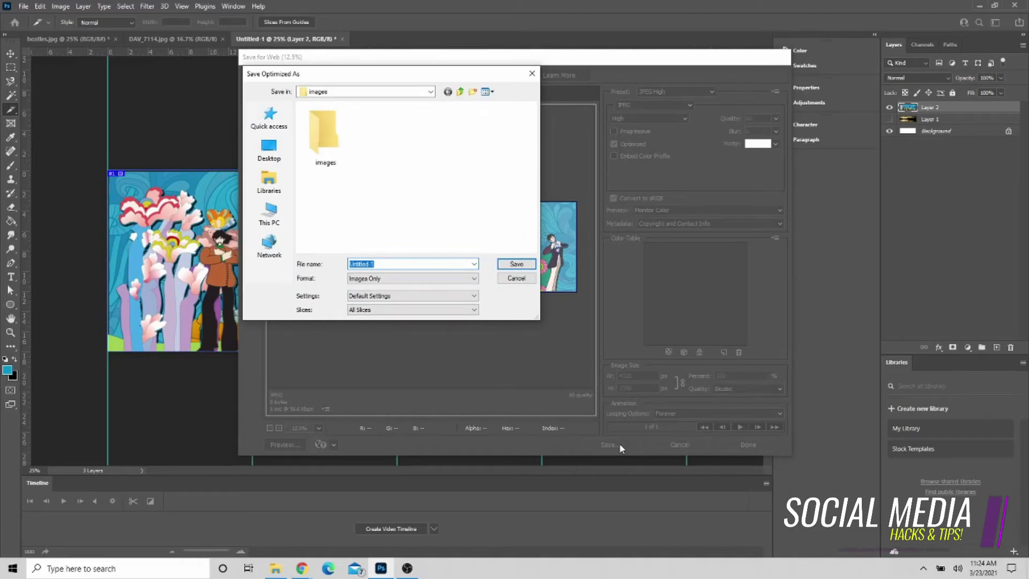
text(boa)
click(514, 263)
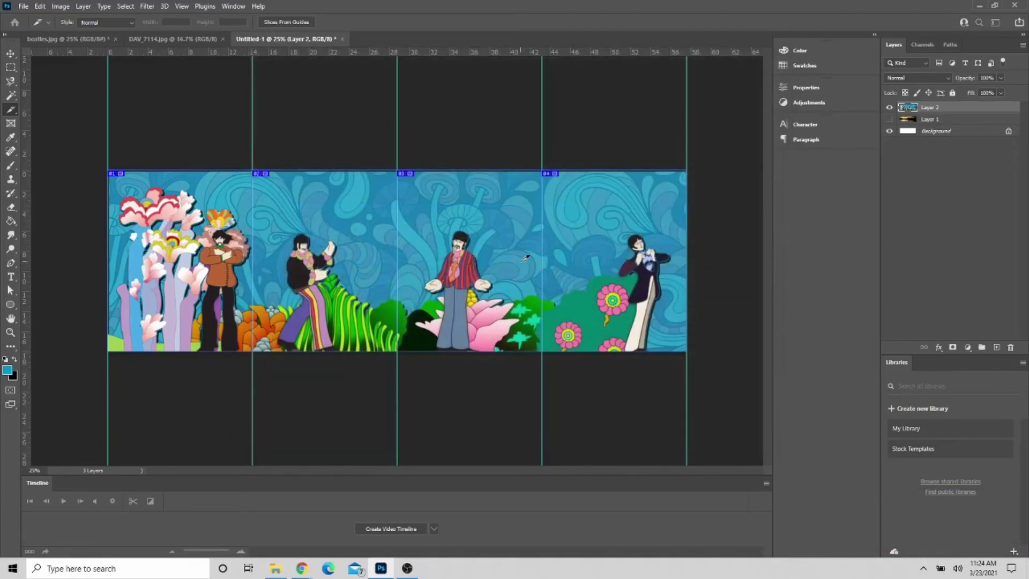
Switch to the File Explorer window showing the images folder with the exported JPEGs.
key(alt+Tab)
key(alt+Tab)
key(alt+Tab)
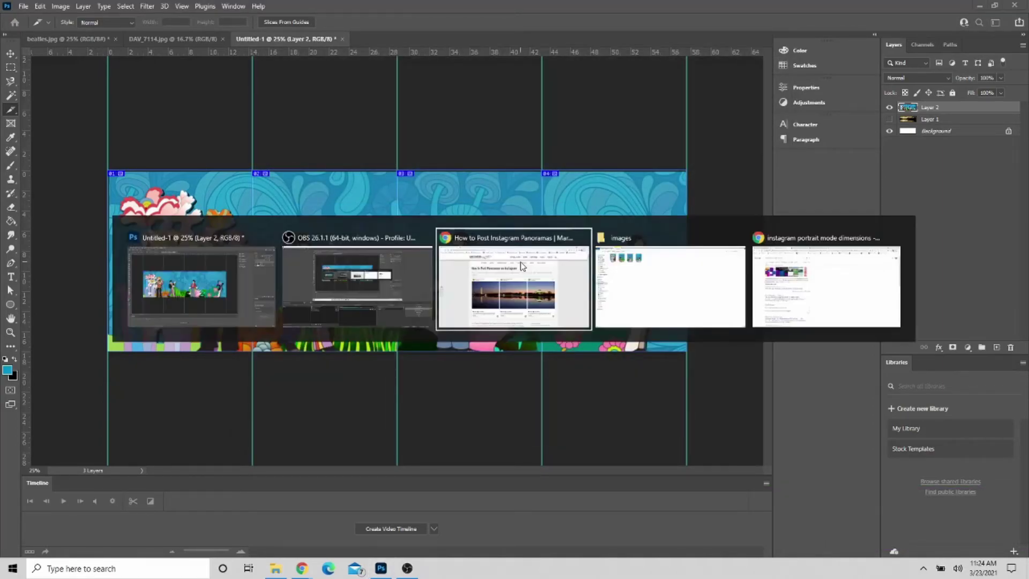